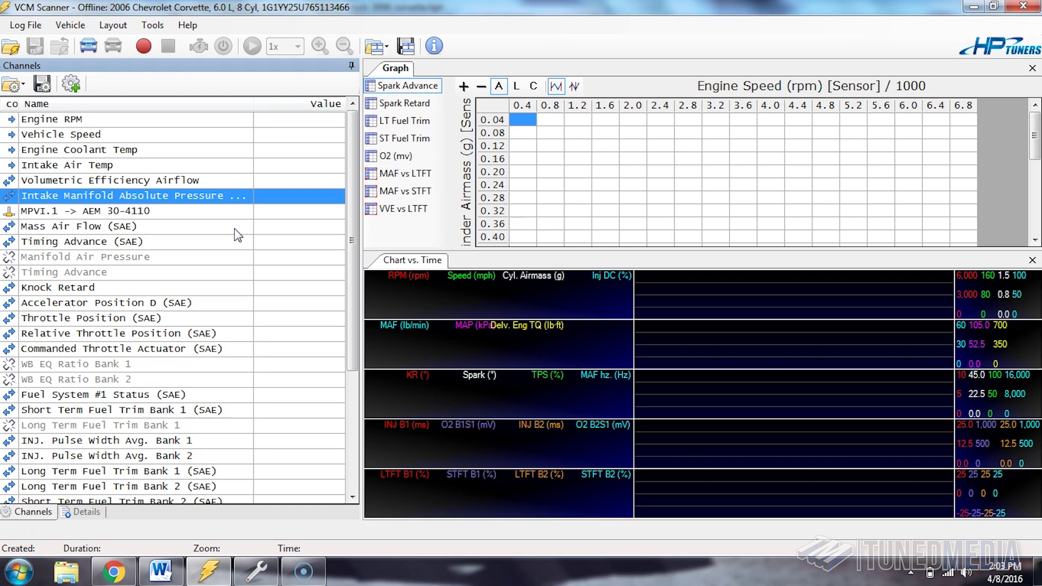
Add Air/Fuel Ratio Commanded from Engine > Fuel > Commanded/Desired below Intake Manifold Absolute Pressure
click(191, 199)
right_click(191, 199)
click(218, 206)
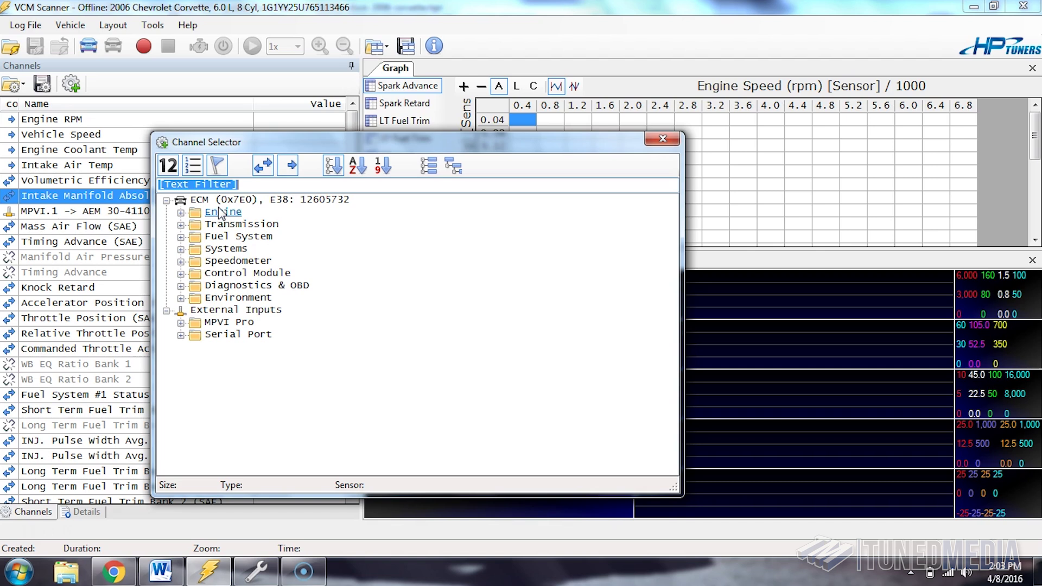
click(181, 213)
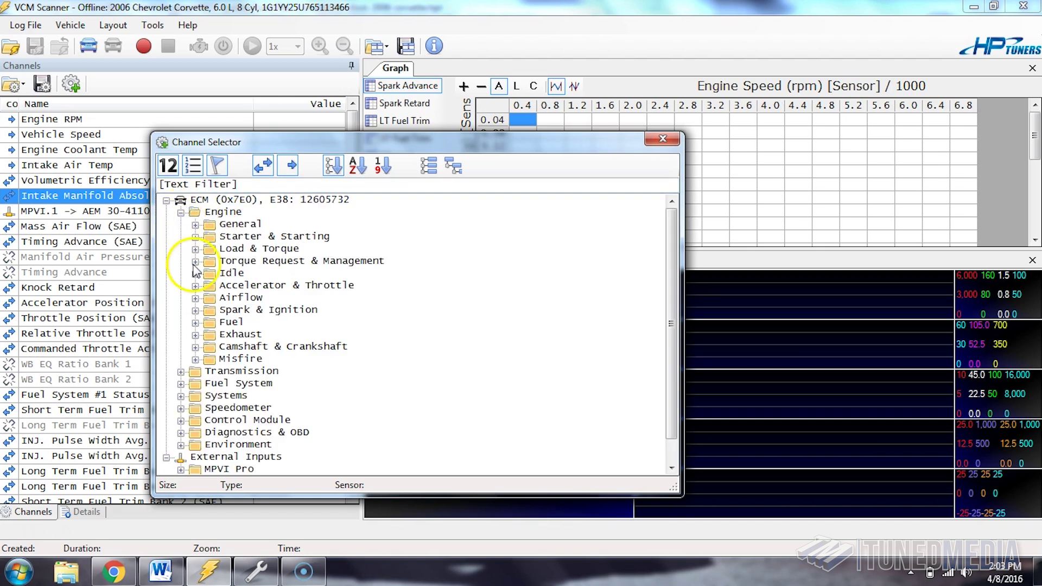
click(195, 323)
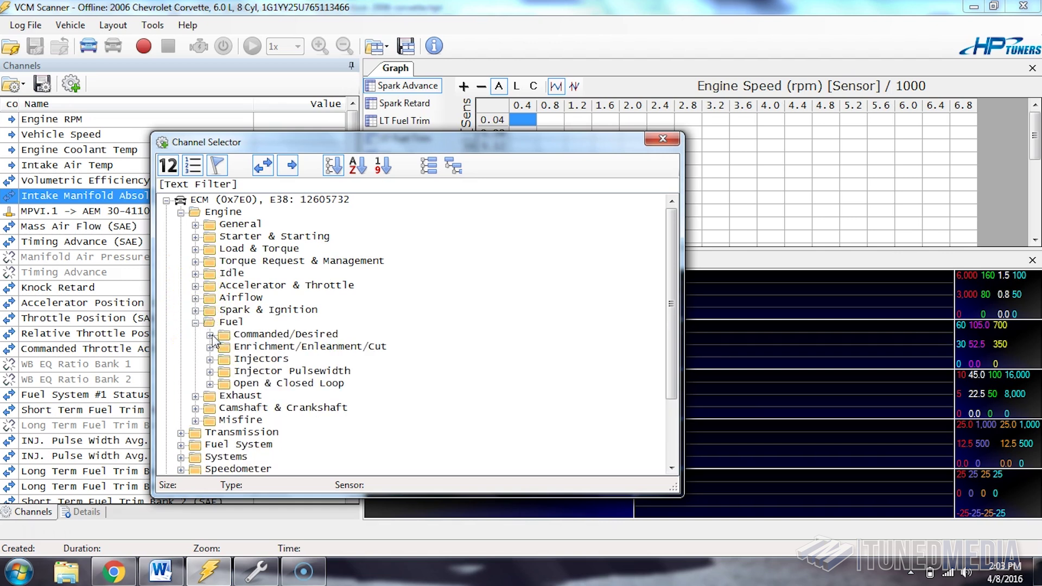
click(209, 335)
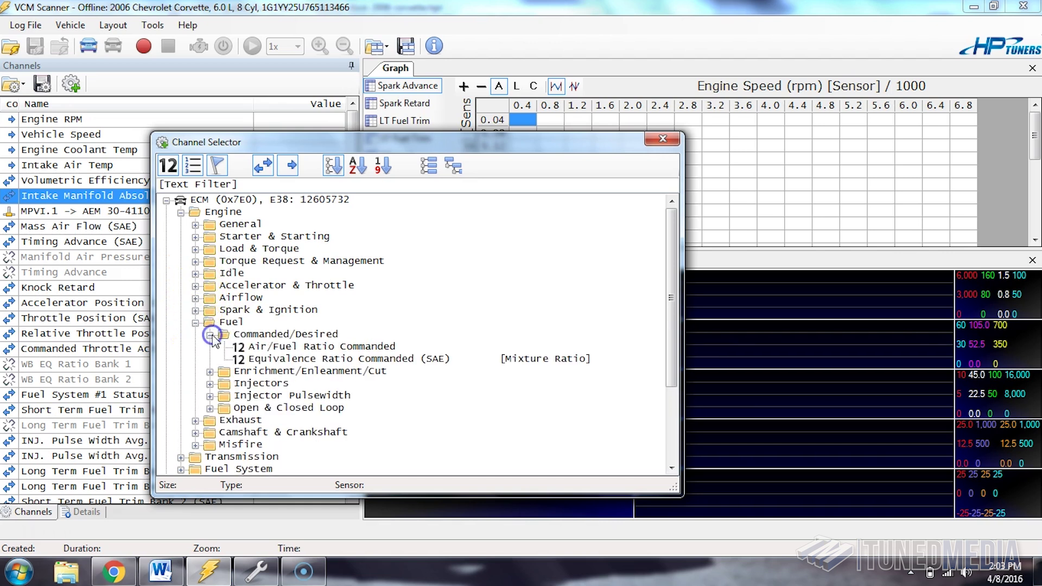
double_click(318, 350)
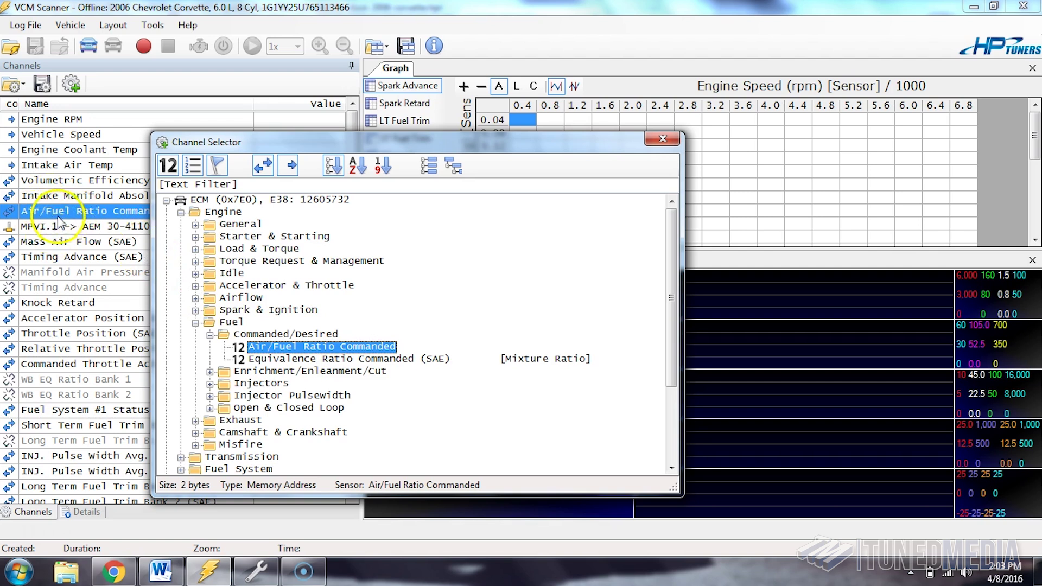
click(663, 139)
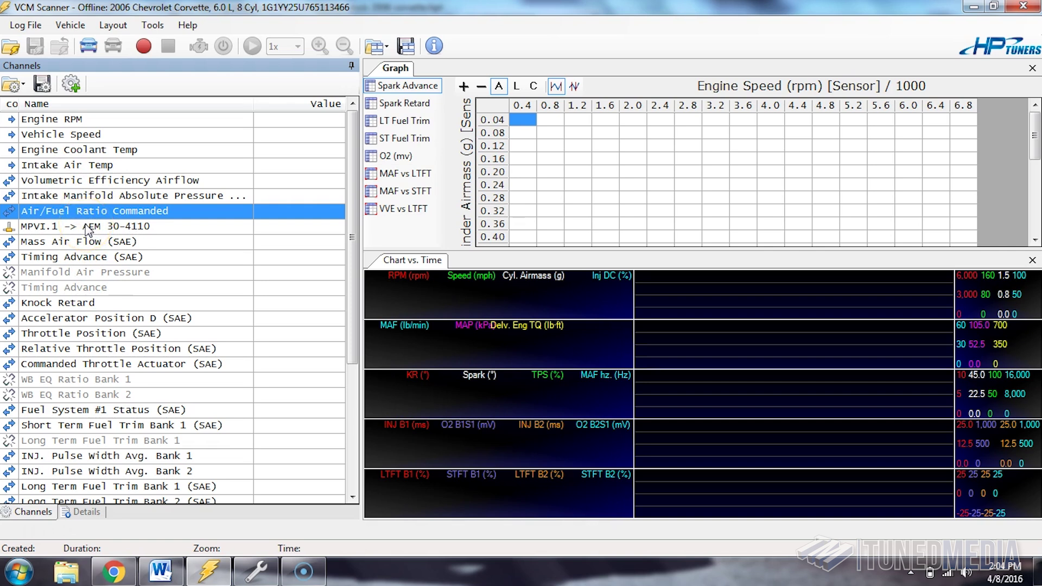
Open the Channel Selector at Intake Manifold Absolute Pressure and filter channels for 'Mass'
right_click(92, 195)
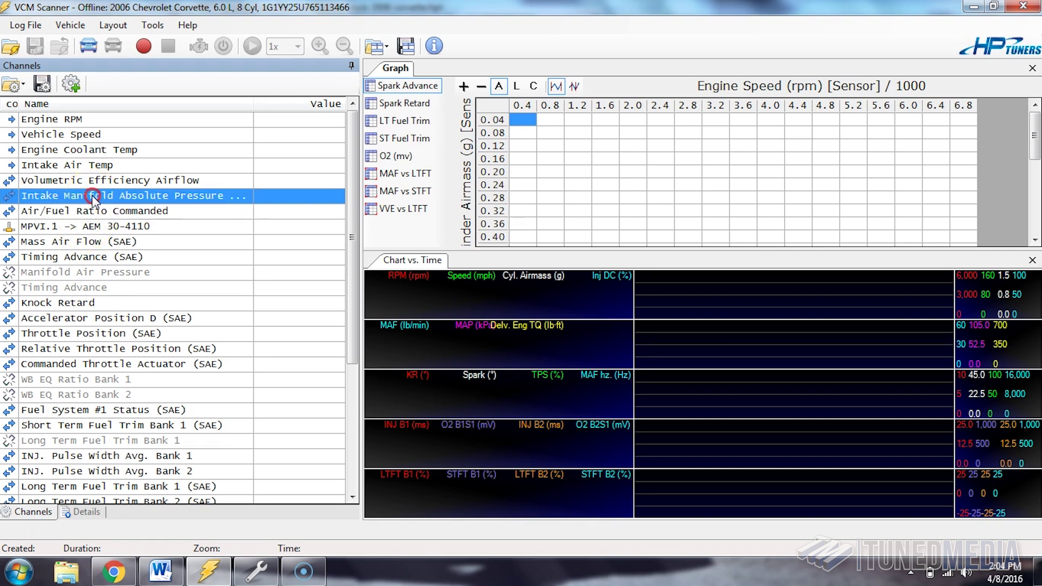
click(122, 209)
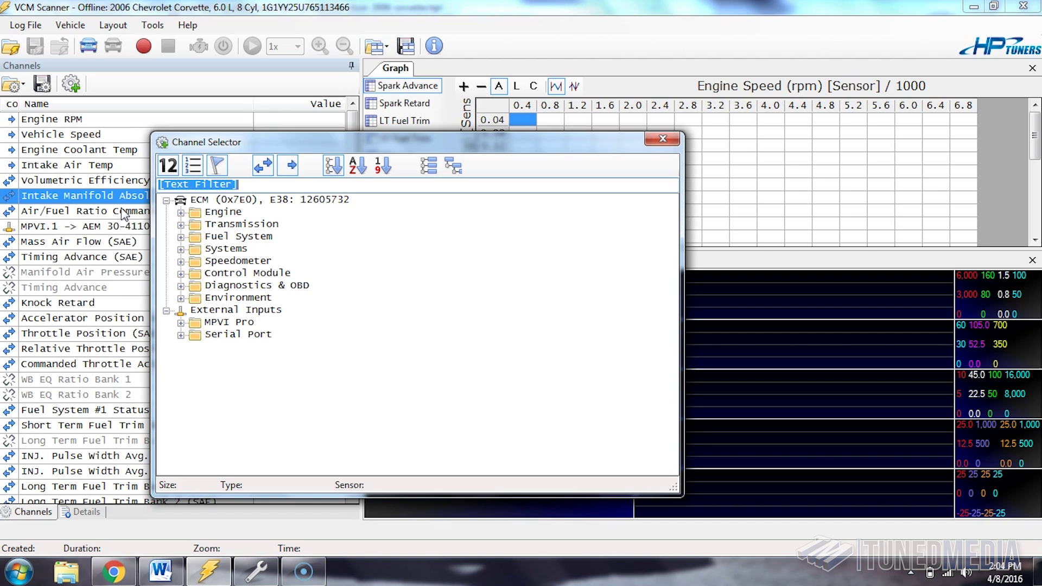
key(BackSpace)
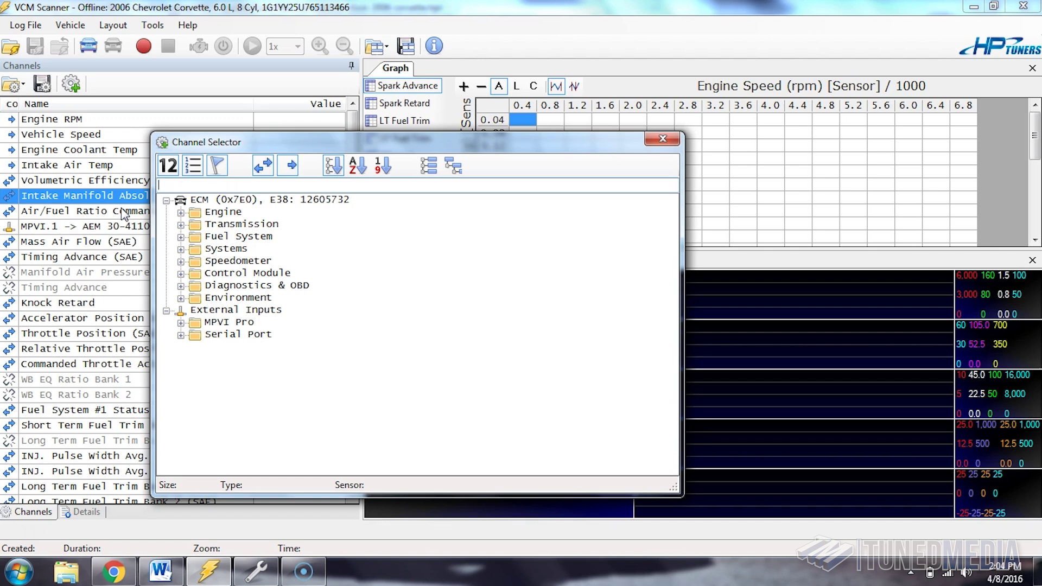
click(224, 250)
text(Ma)
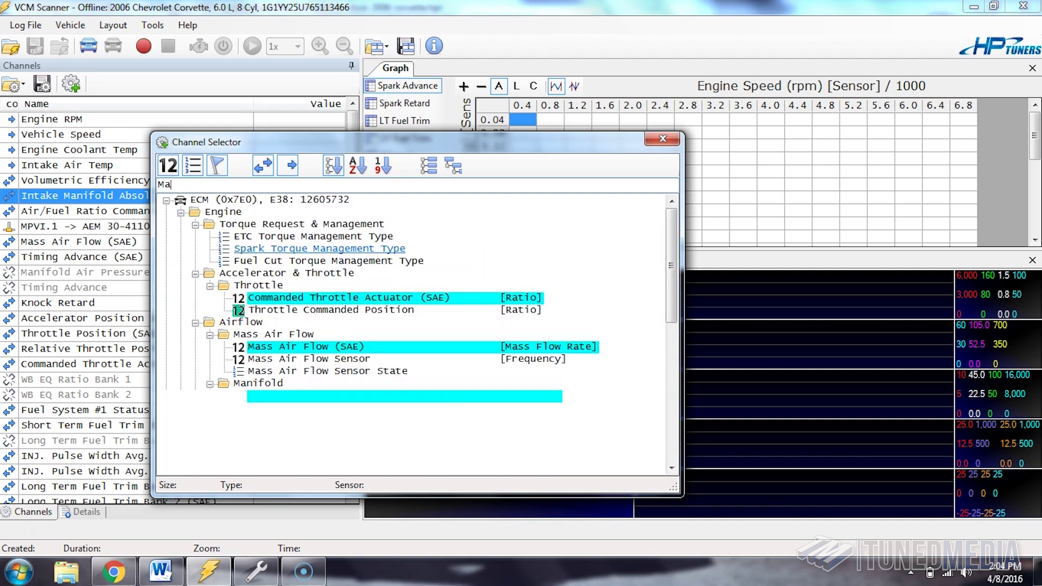
text(ss)
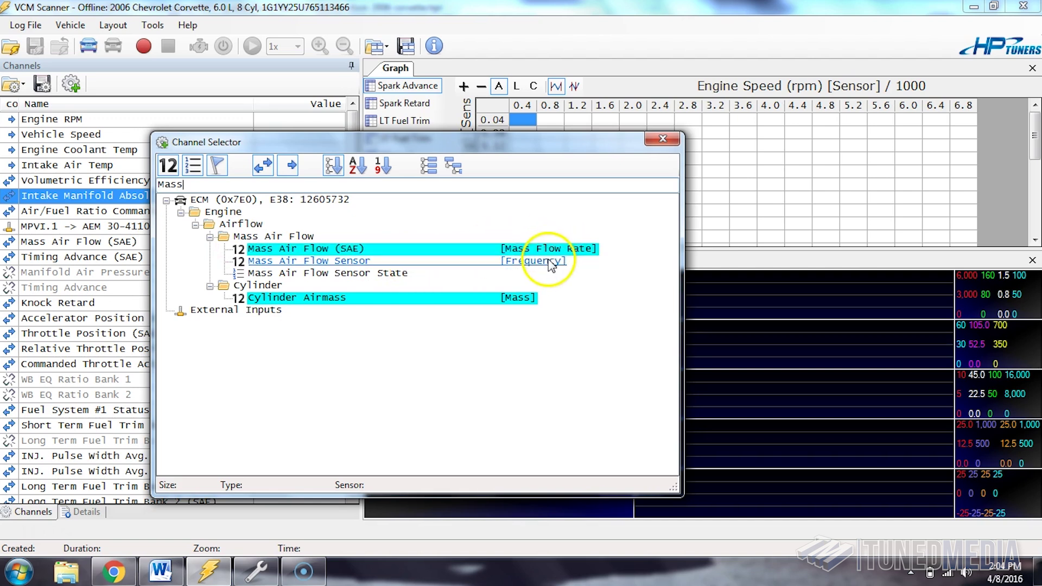
Add Mass Air Flow Sensor [Frequency] to the channel list and close the selector
click(448, 253)
click(447, 250)
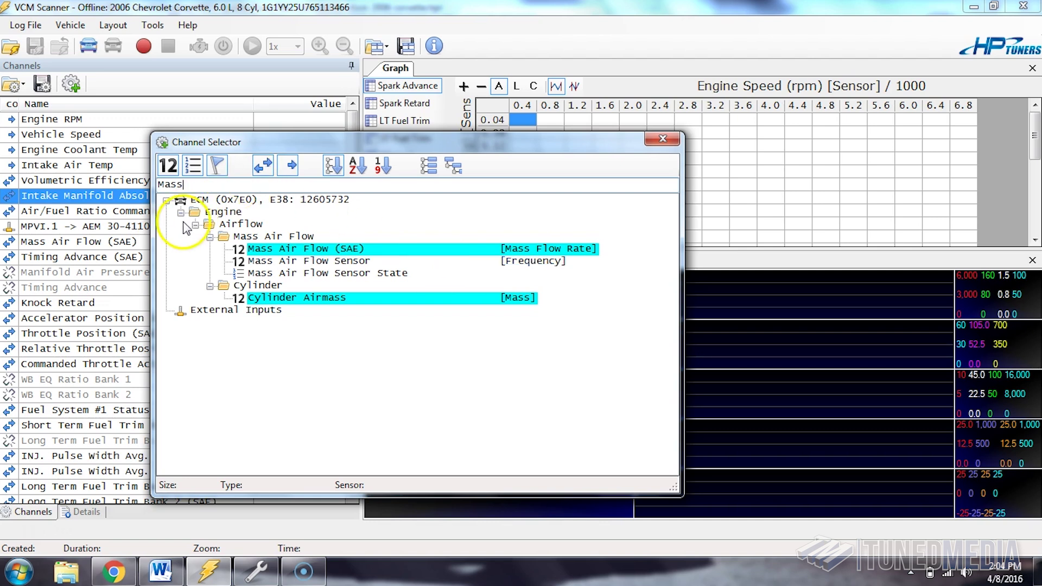
click(202, 215)
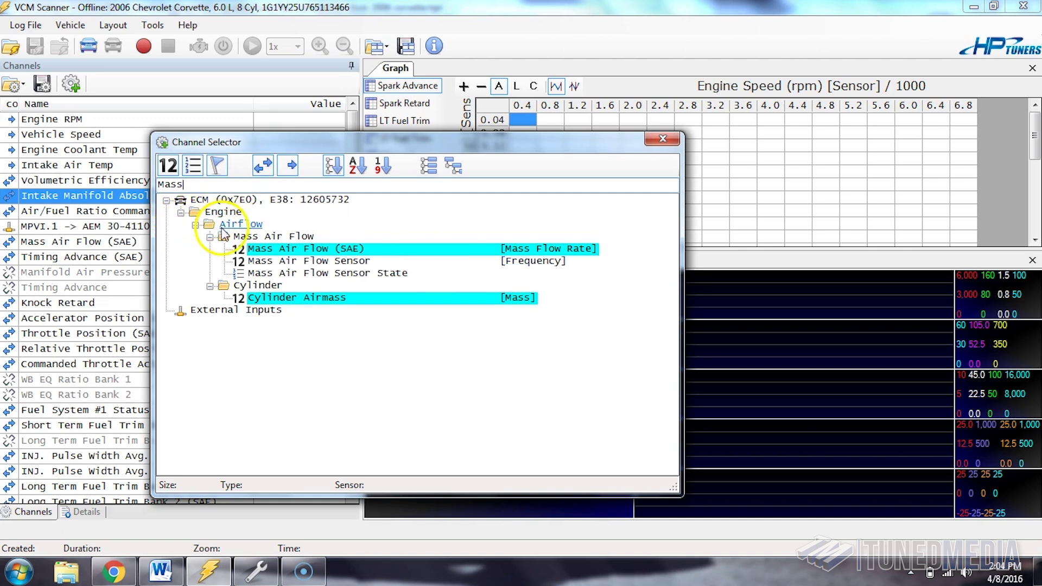
click(293, 266)
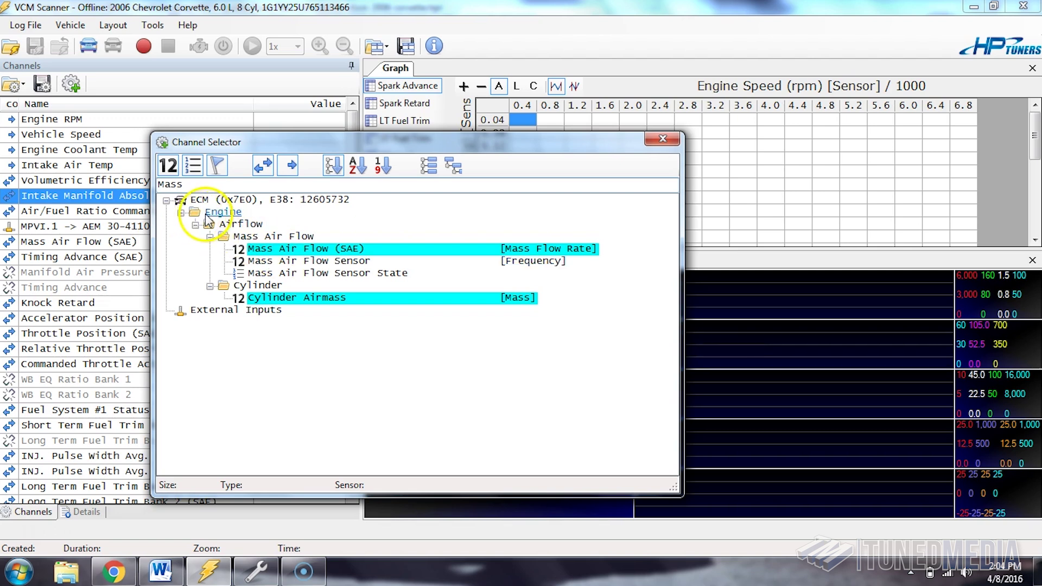
click(226, 232)
click(243, 238)
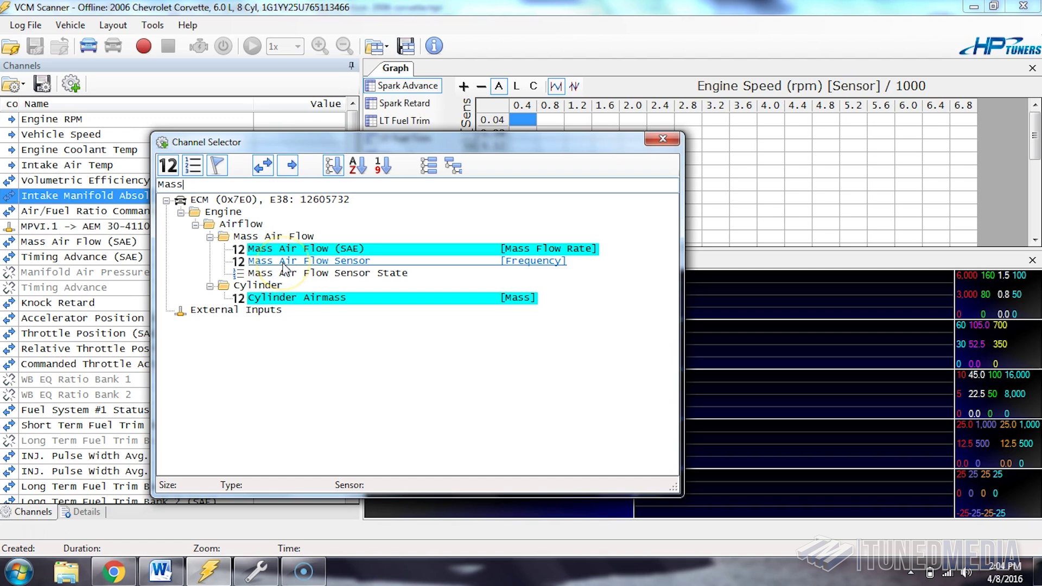
click(480, 258)
double_click(500, 265)
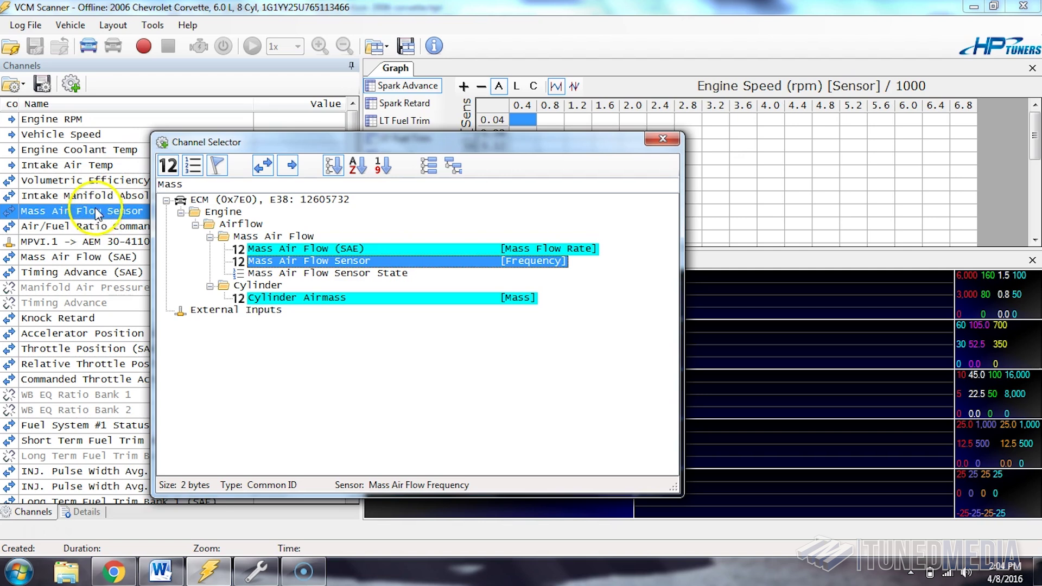
click(663, 139)
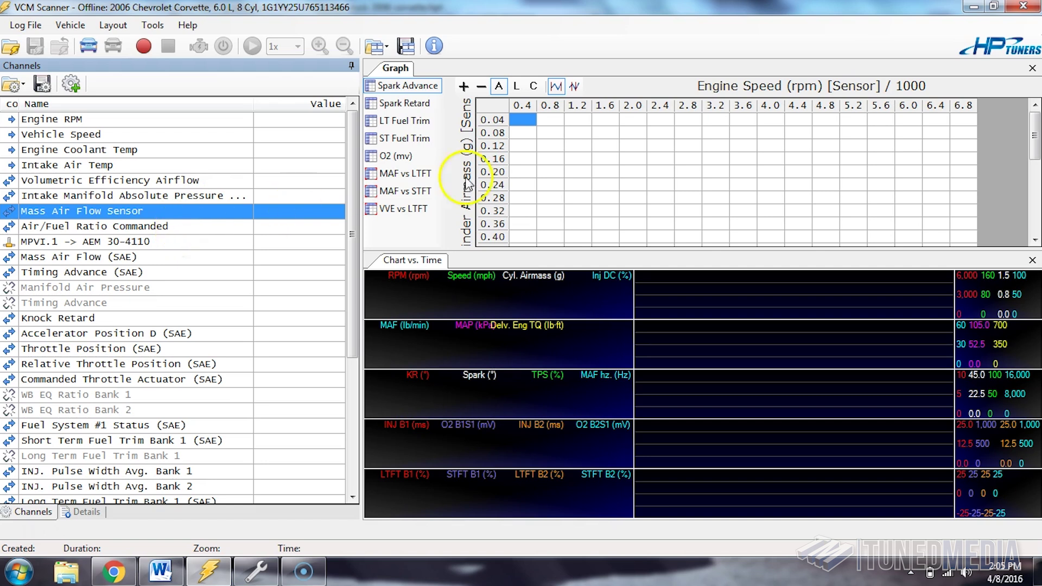
Open Graphs Layout from the histogram grid and add a blank 'New Table' below VVE vs LTFT
click(587, 160)
right_click(589, 162)
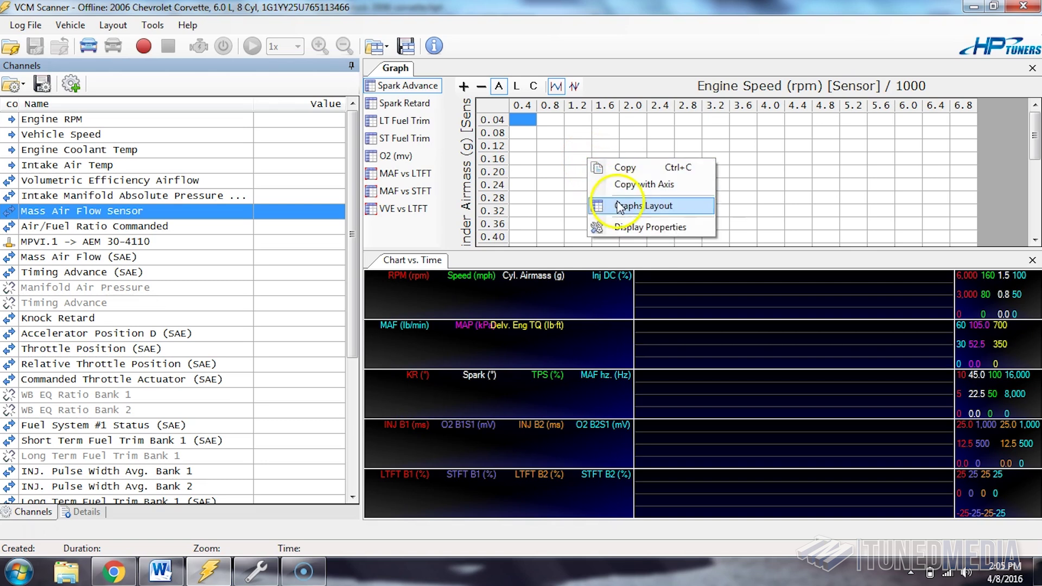
click(619, 208)
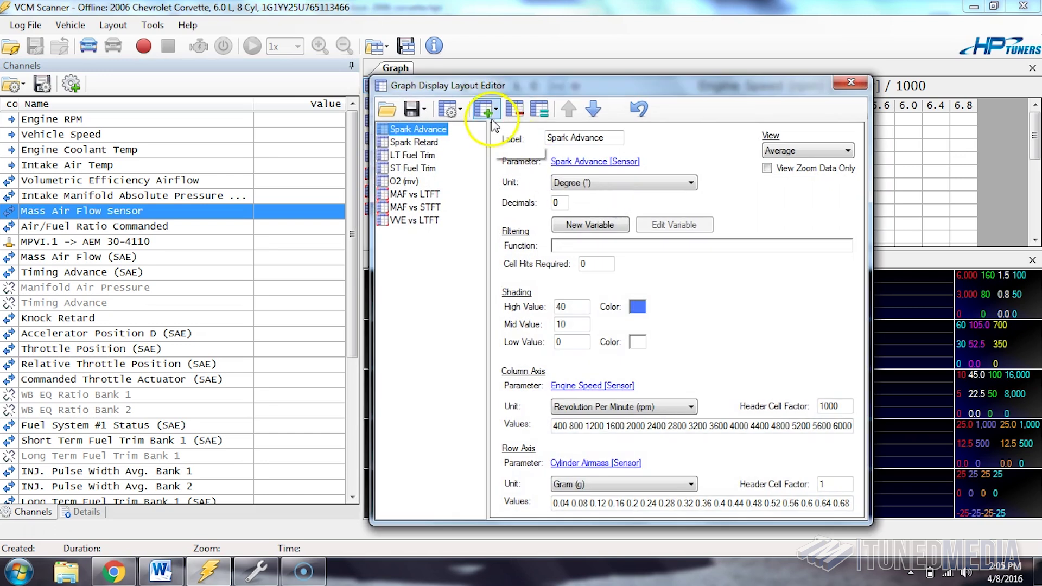
click(493, 120)
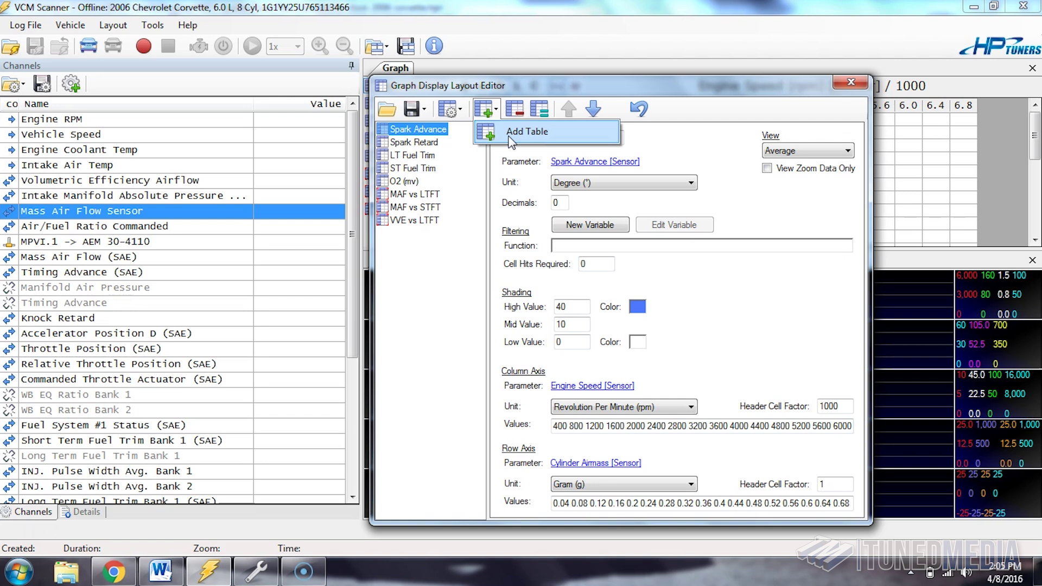
click(511, 140)
click(566, 195)
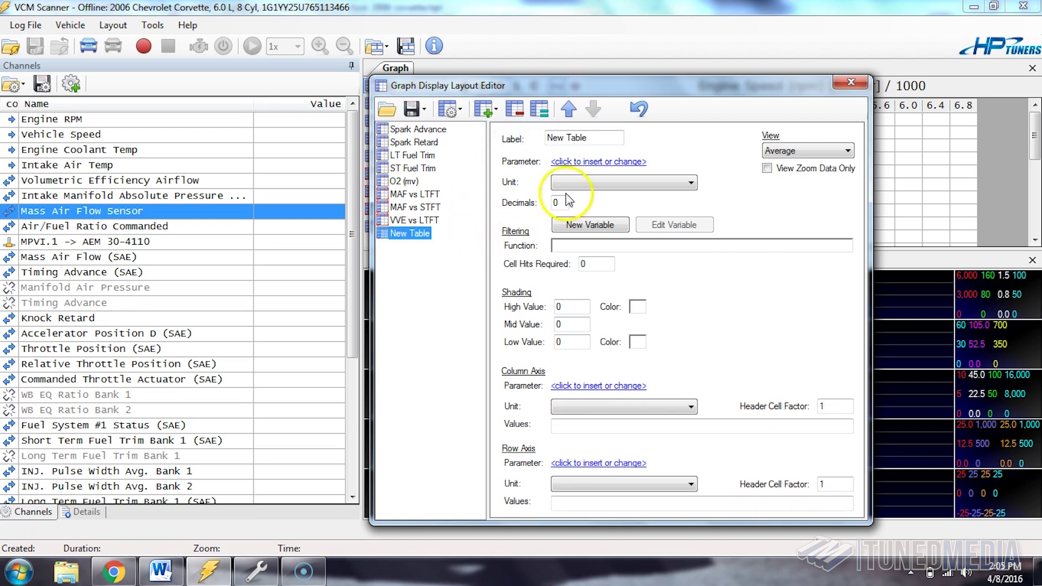
Set the new table's parameter to AFR Error from Maths > Lambda & AFR (percent, 1 decimal)
click(598, 163)
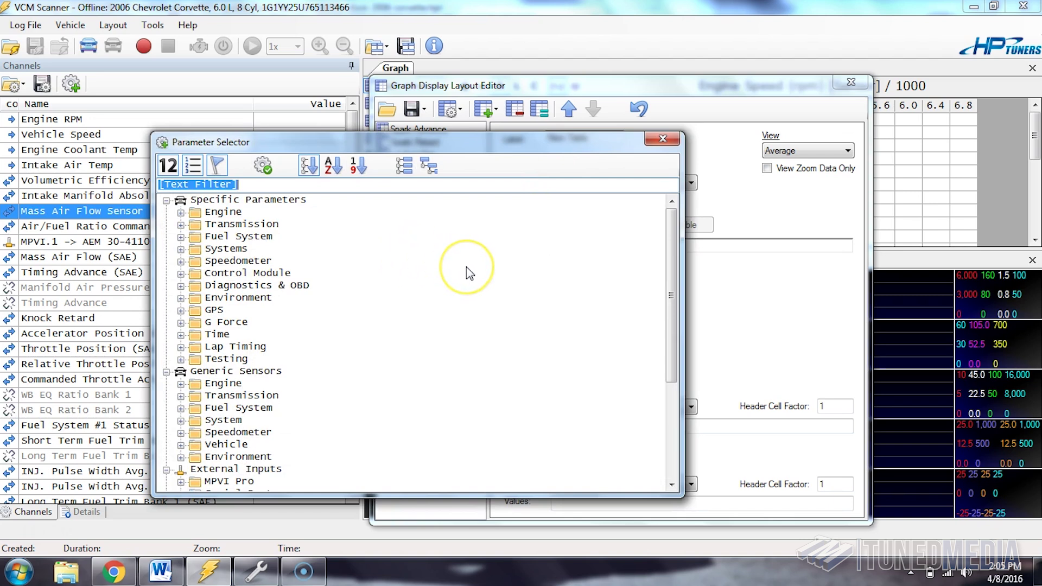
click(670, 486)
click(671, 486)
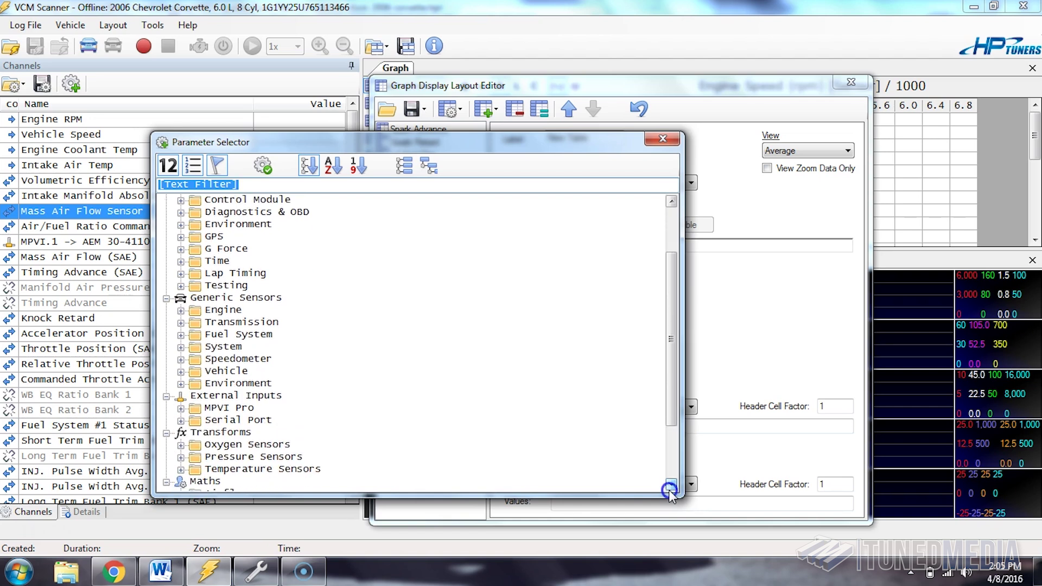
click(671, 486)
click(671, 486)
click(670, 486)
click(671, 486)
click(671, 486)
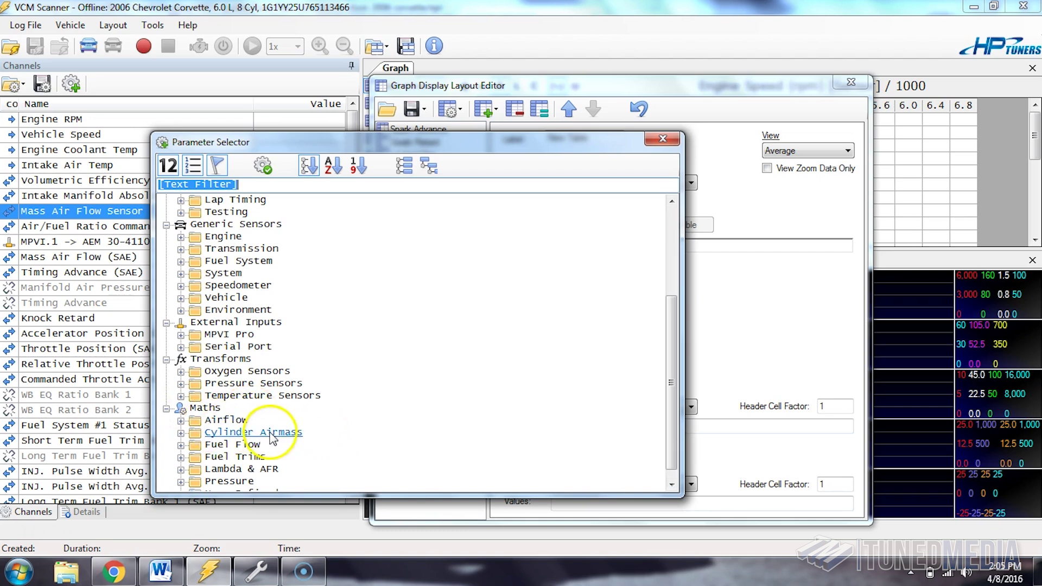
click(181, 470)
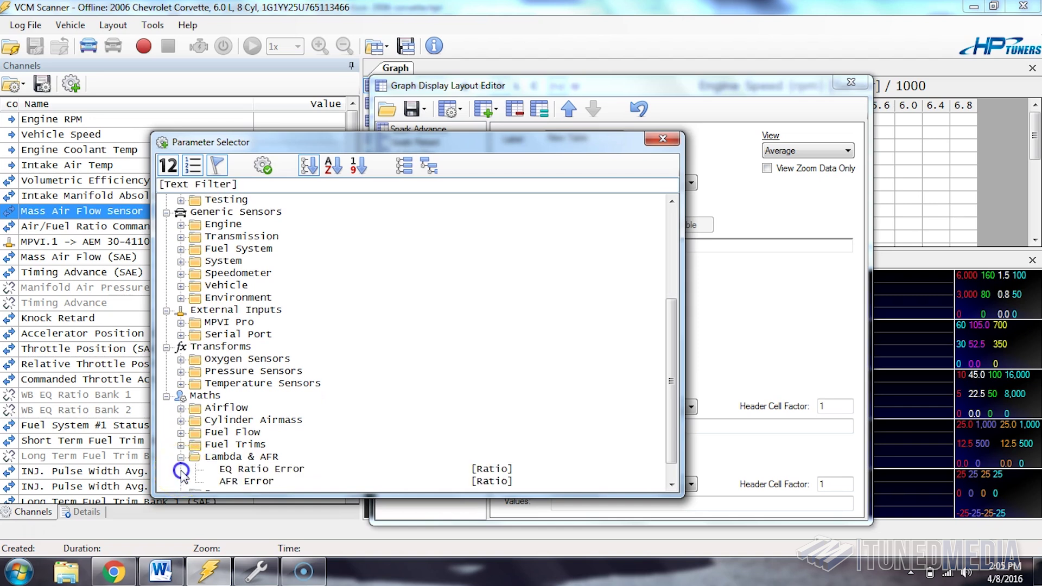
double_click(269, 483)
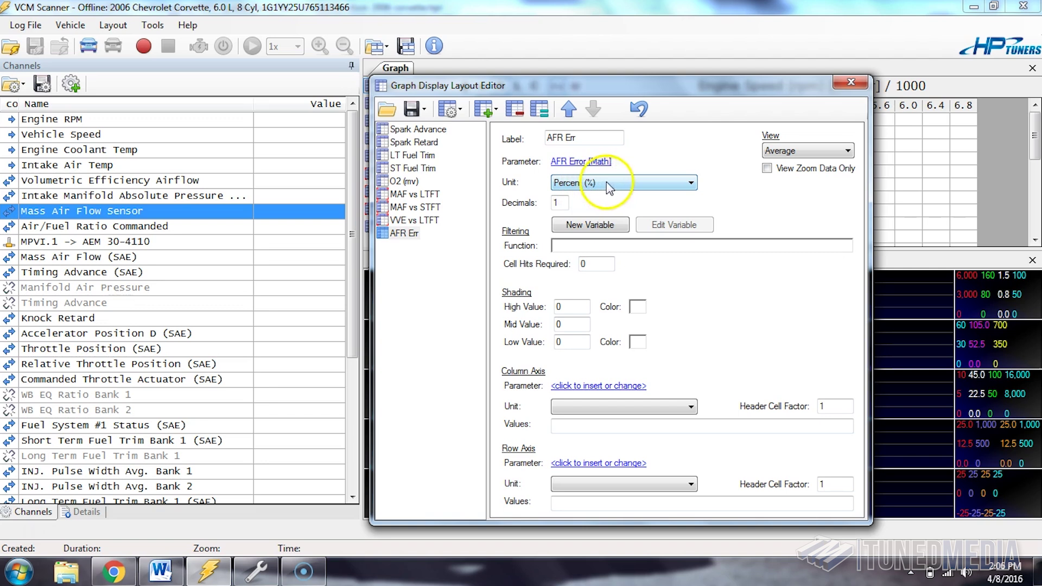
Change the AFR Err table's Cell Hits Required from 0 to 5
click(597, 264)
key(BackSpace)
text(5)
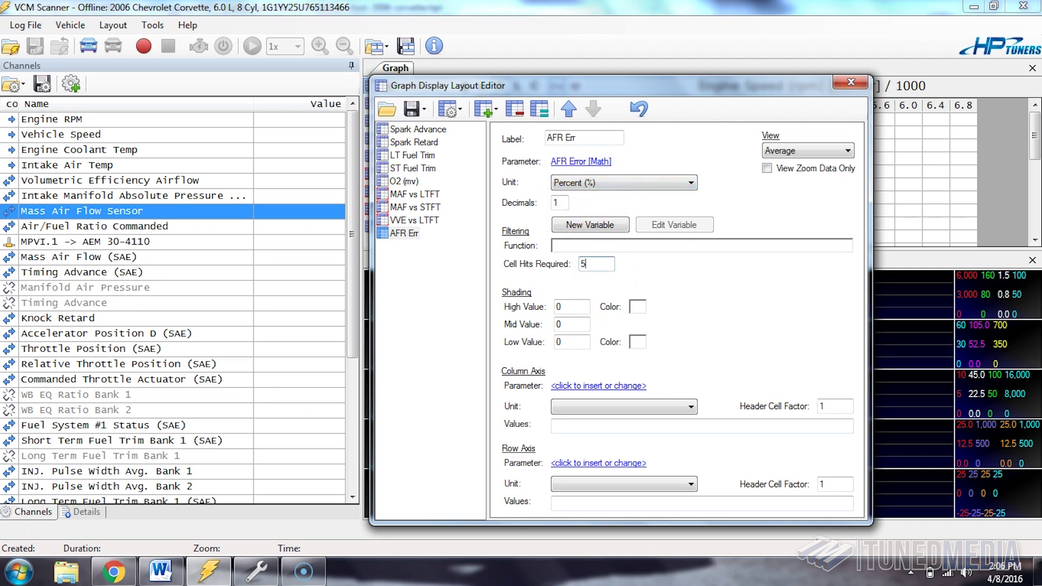
Assign Mass Air Flow Sensor [Frequency] as AFR Err's column axis, accepting the generic sensor version
click(602, 386)
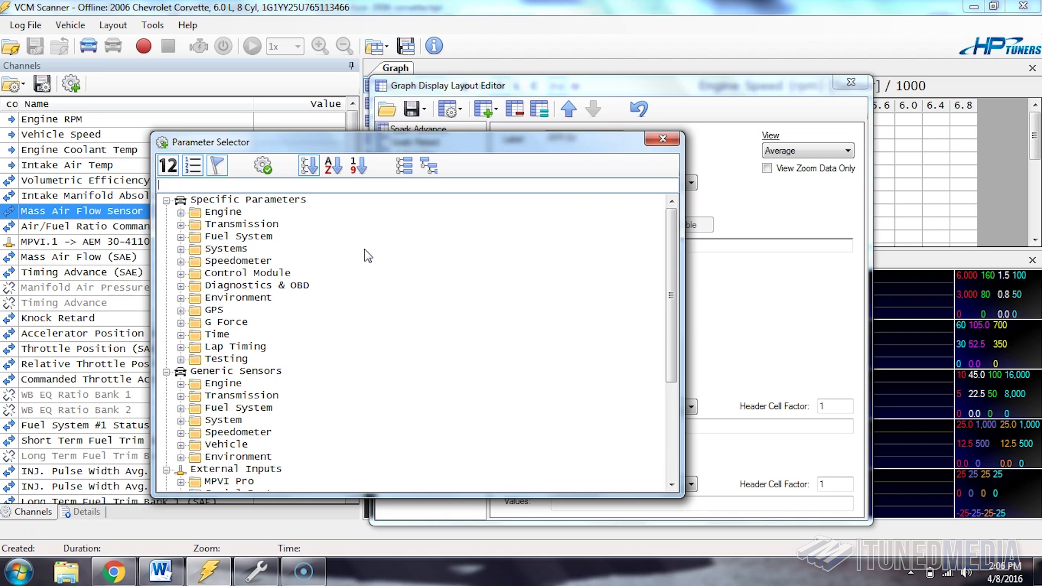
text(Mass)
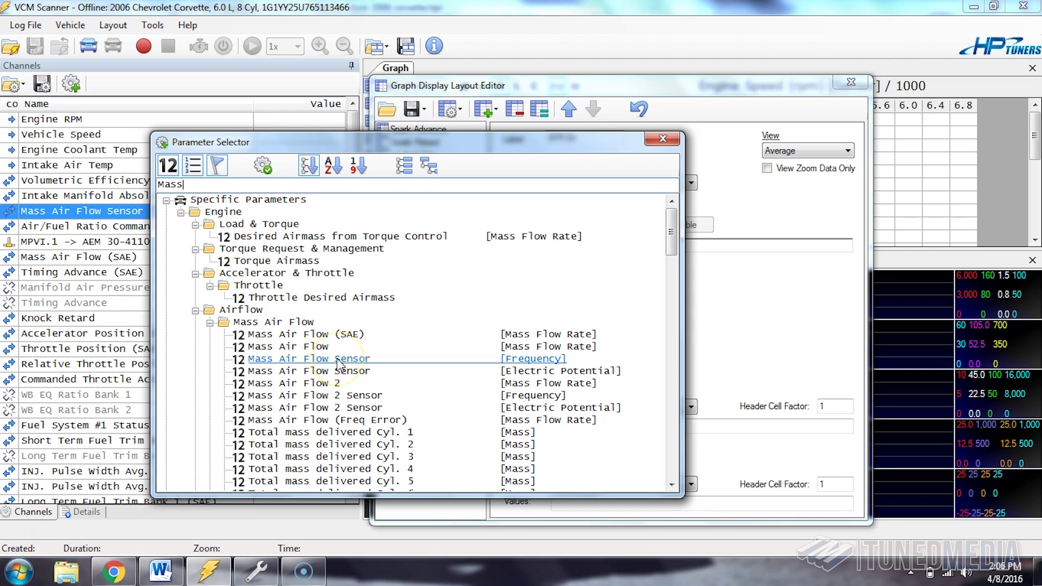
double_click(337, 363)
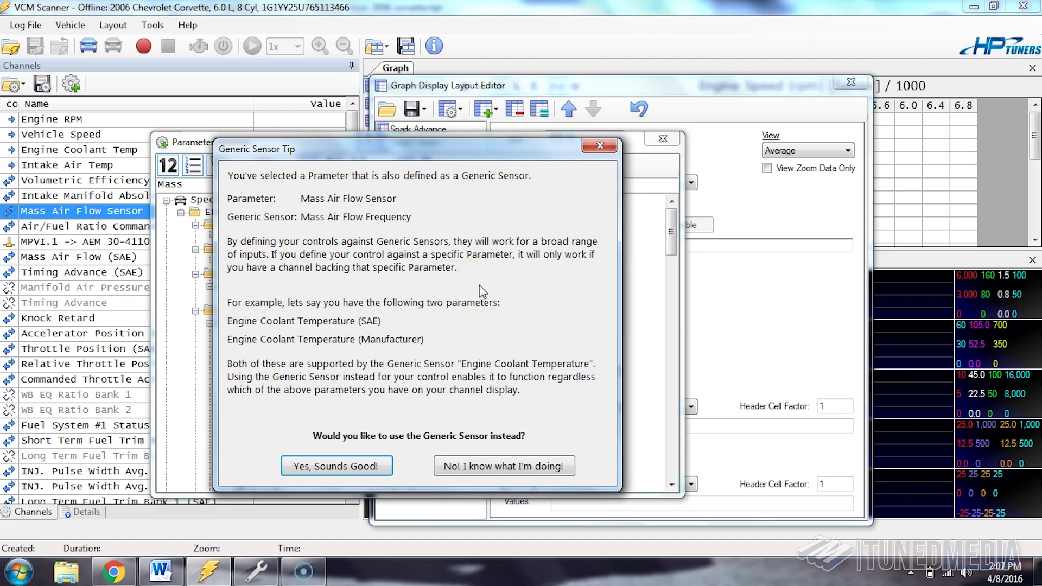
click(335, 472)
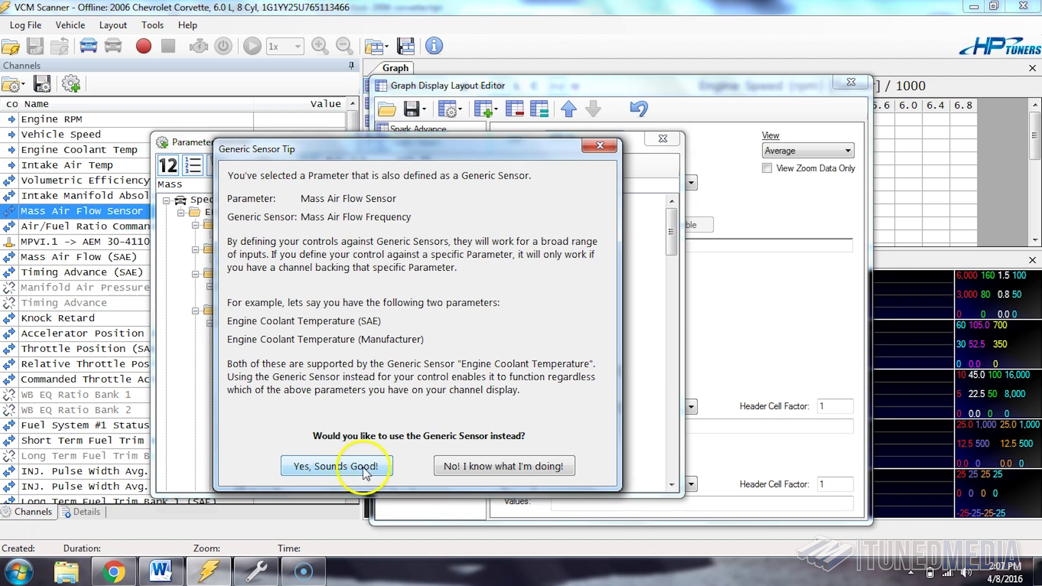
click(601, 386)
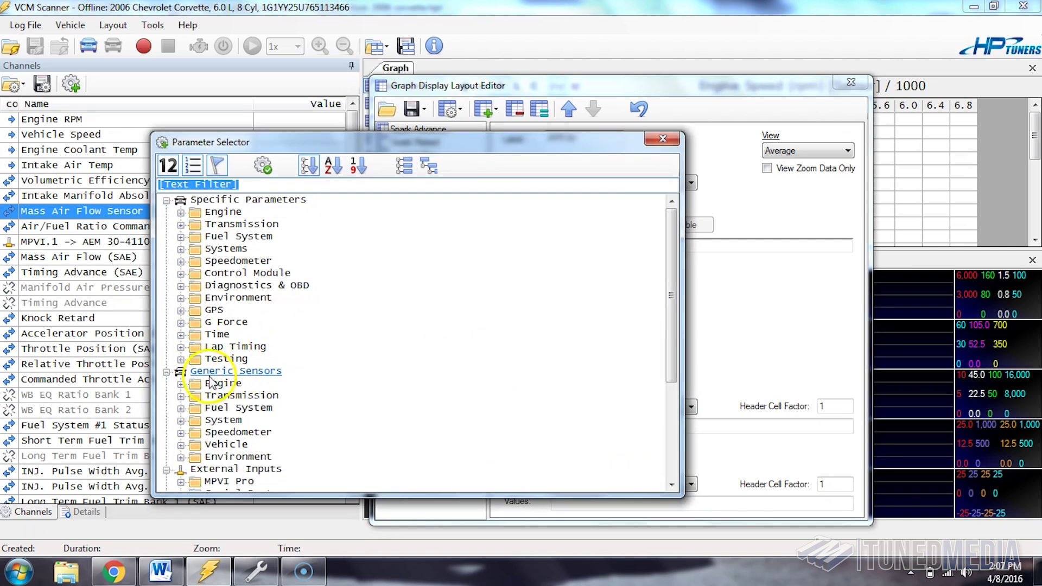
Pick Generic Sensors > Engine > Airflow > Mass Air Flow Frequency (Hz) as the column axis
click(181, 385)
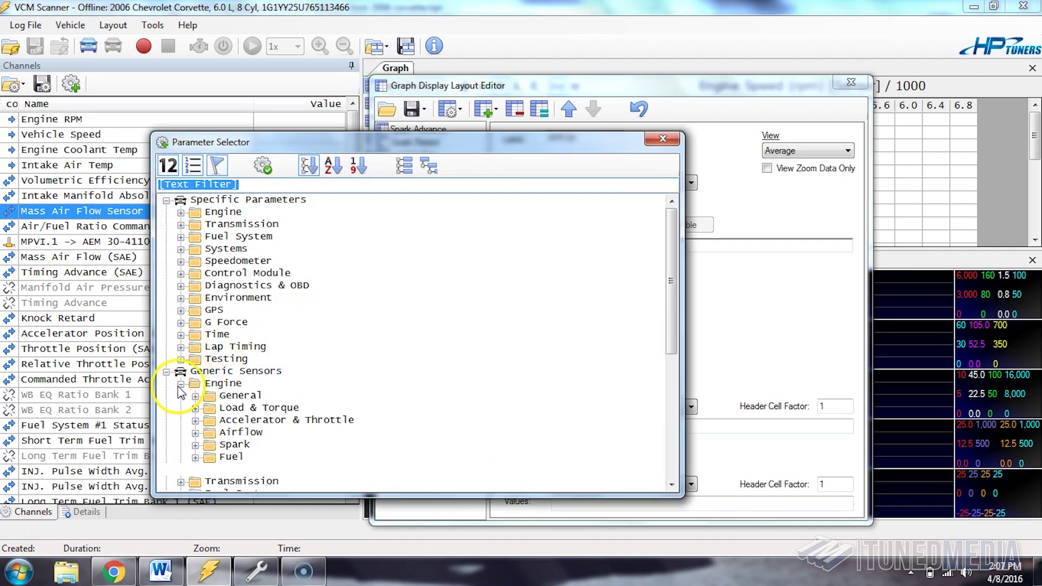
click(195, 433)
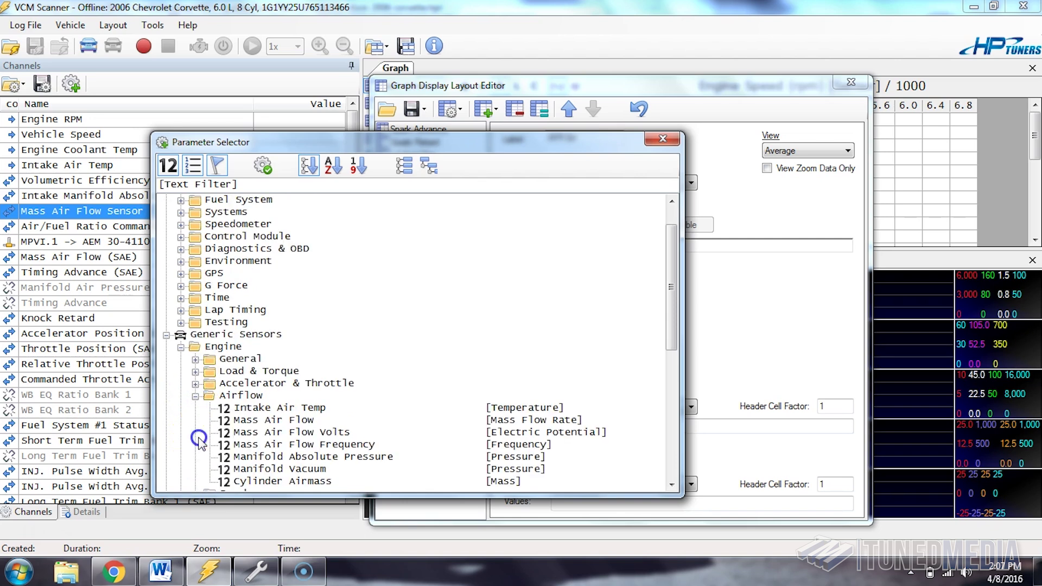
double_click(291, 447)
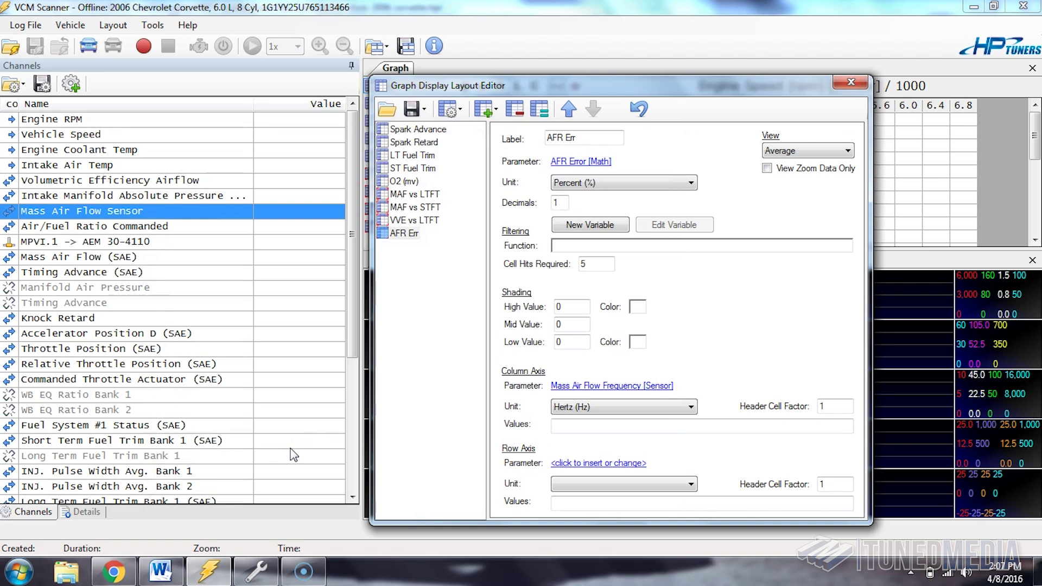
click(422, 491)
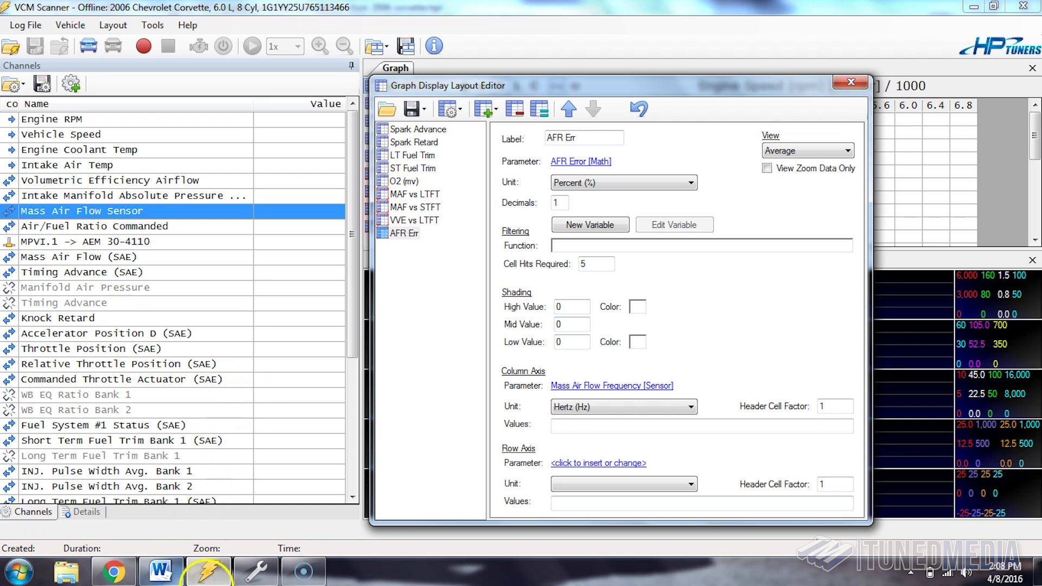
In VCM Editor, copy the column axis labels of the MAF Airflow vs. Output Frequency (High) table
mouse_move(244, 580)
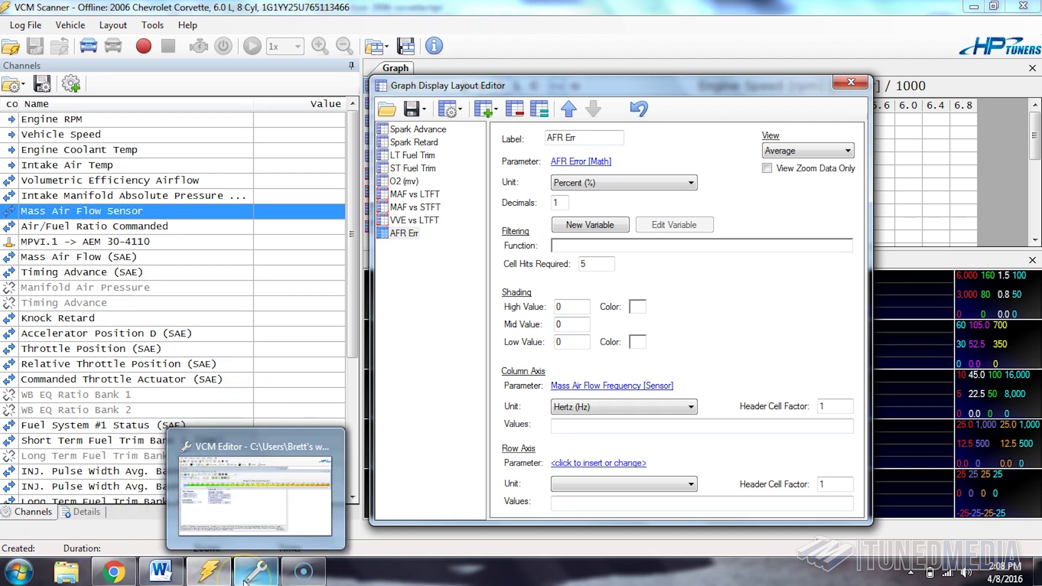
click(245, 580)
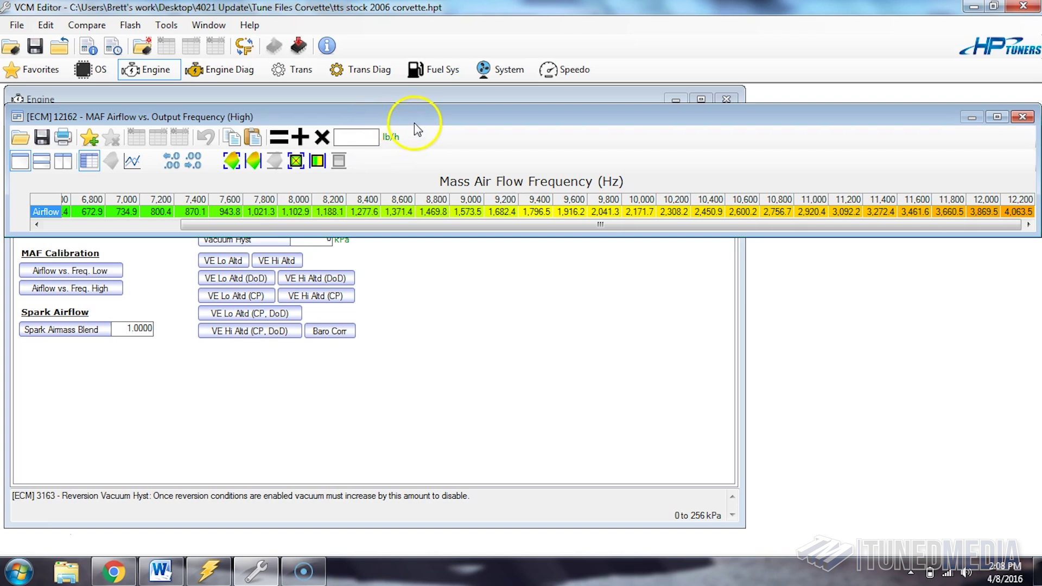
drag(414, 123, 418, 315)
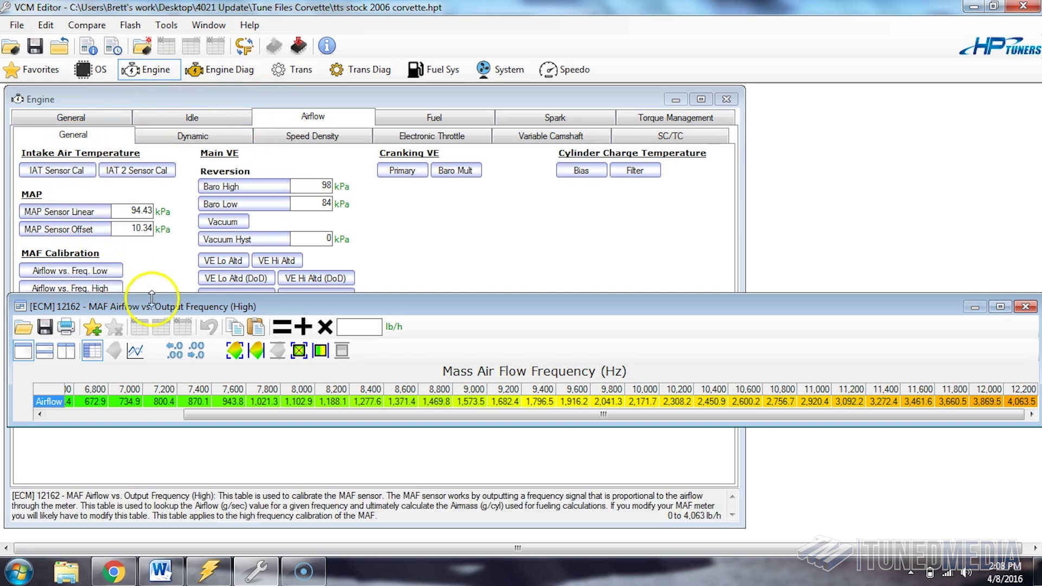
drag(151, 307, 150, 318)
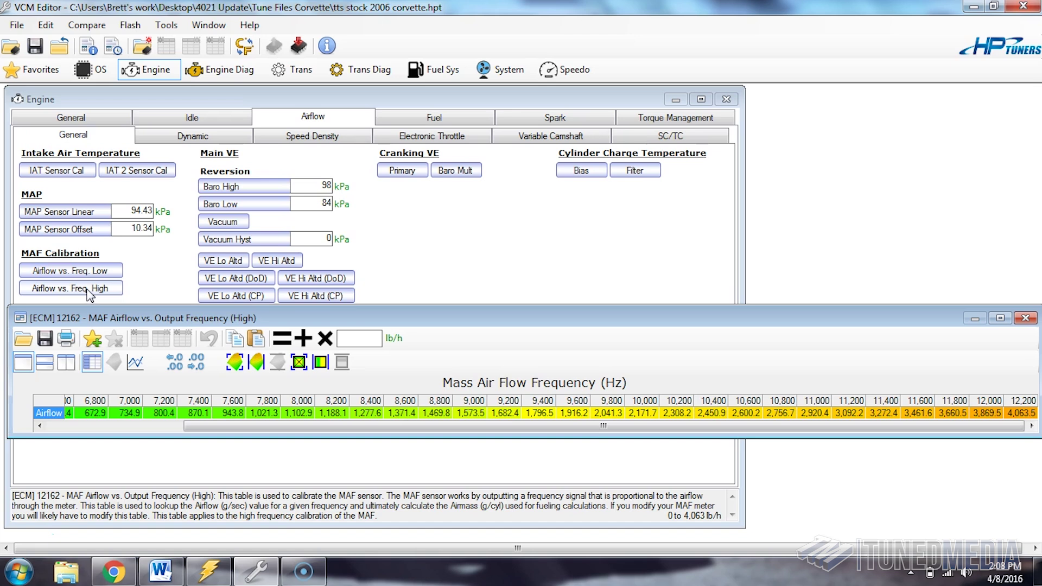
click(97, 408)
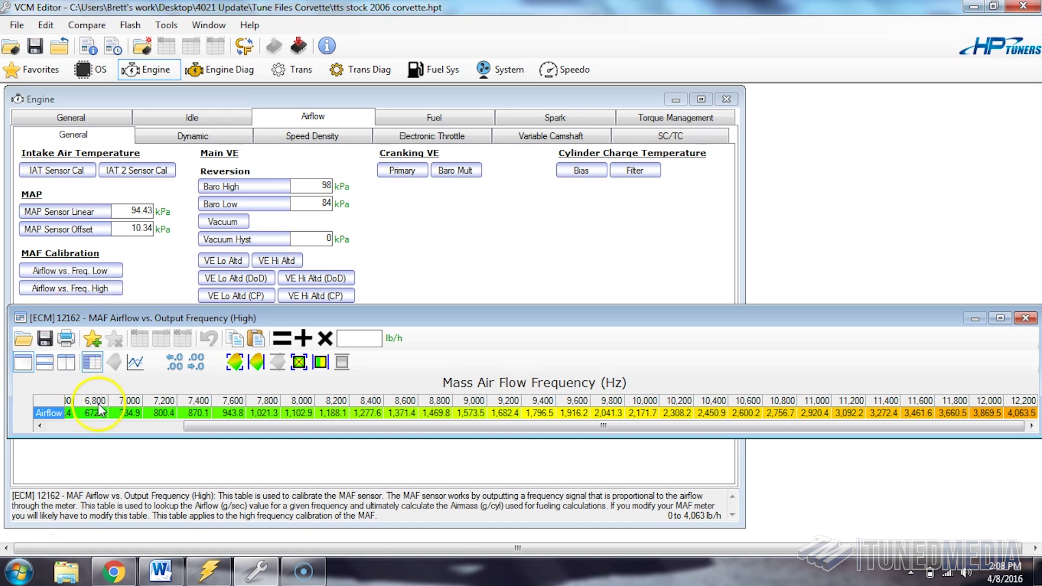
right_click(115, 413)
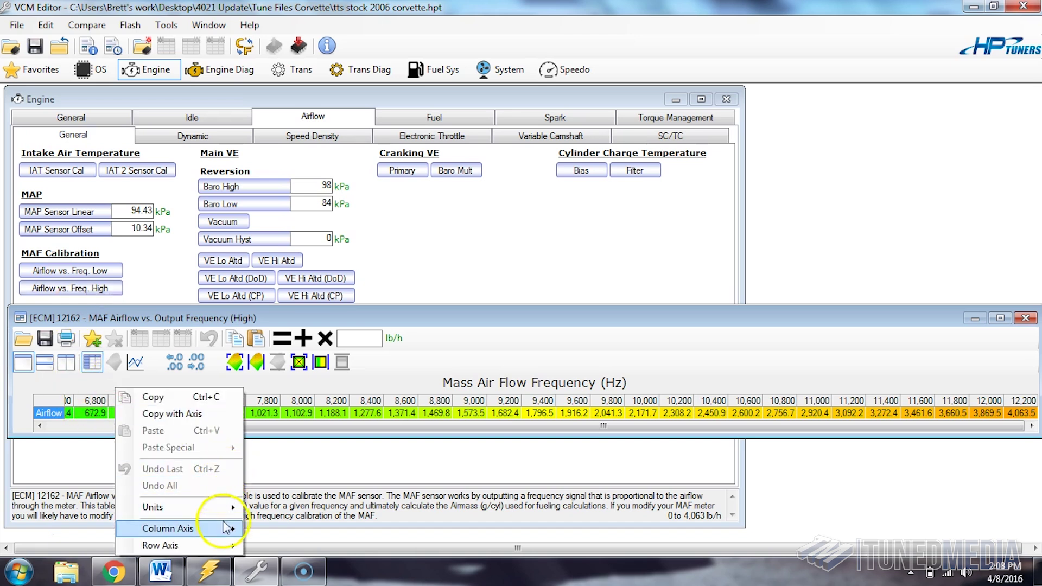
mouse_move(227, 528)
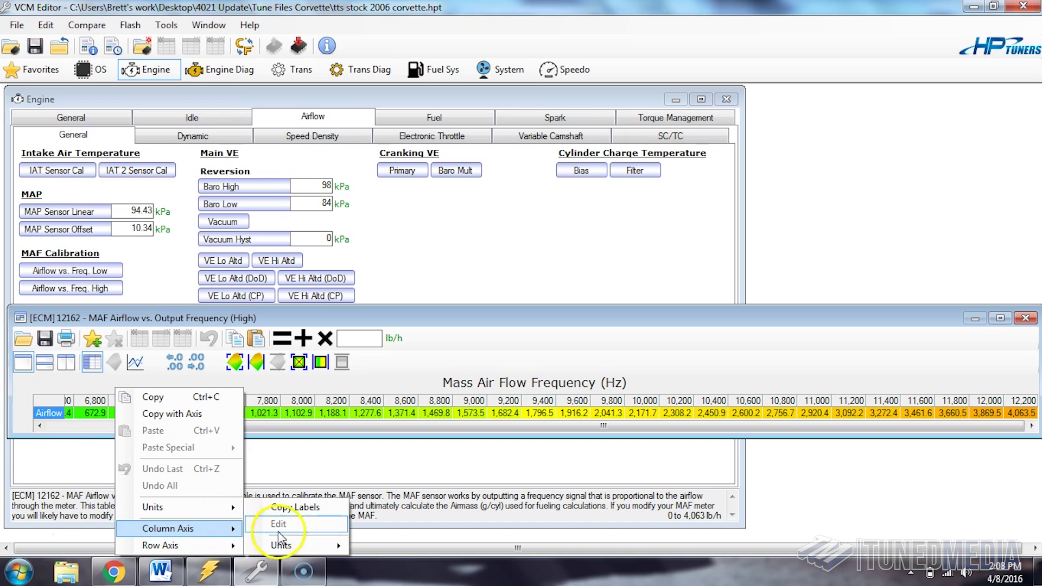
click(291, 510)
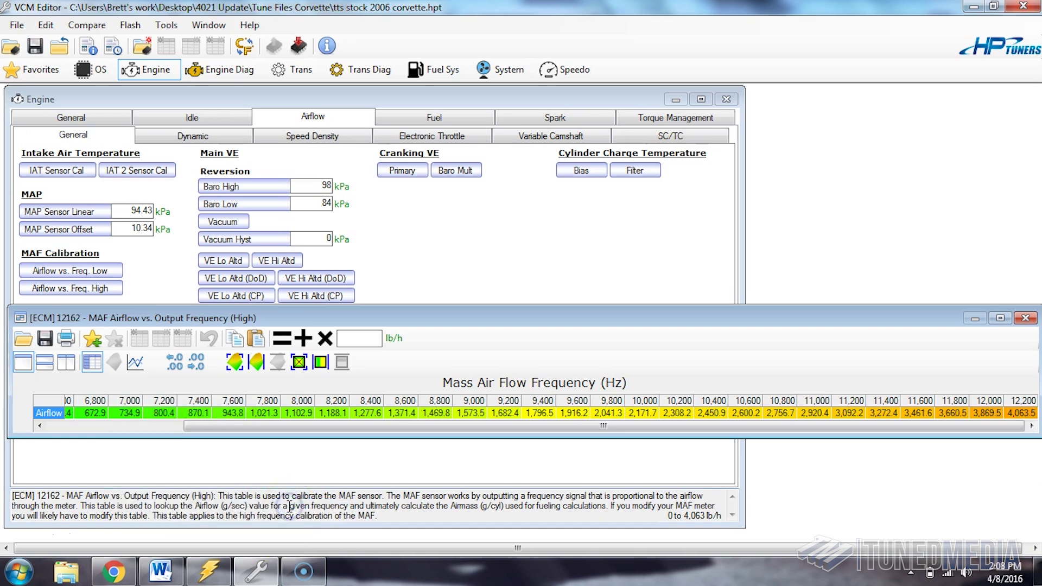
click(209, 569)
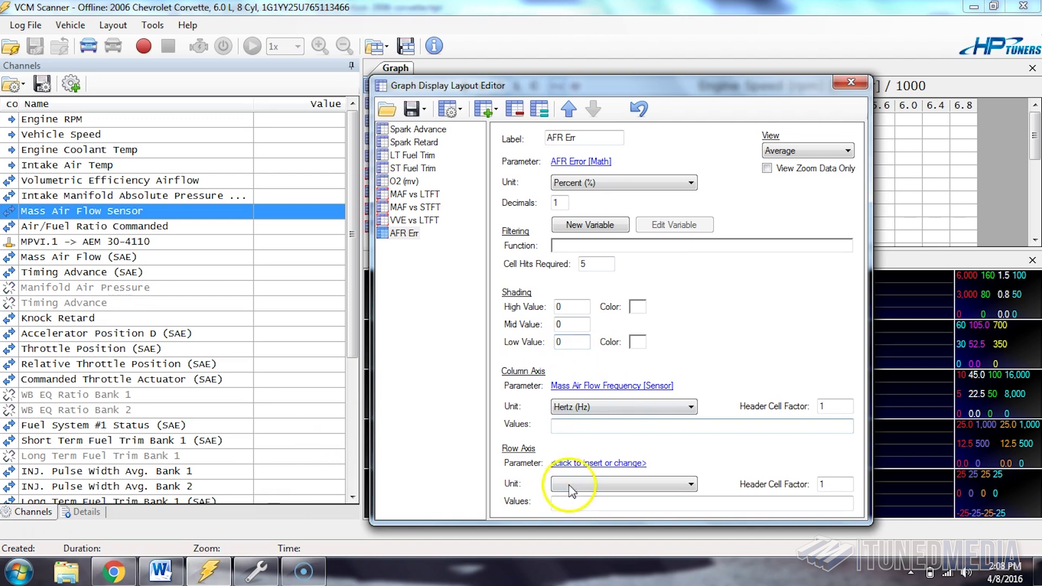
Paste the copied MAF frequencies into AFR Err's Column Axis Values and close the layout editor
click(559, 429)
right_click(557, 429)
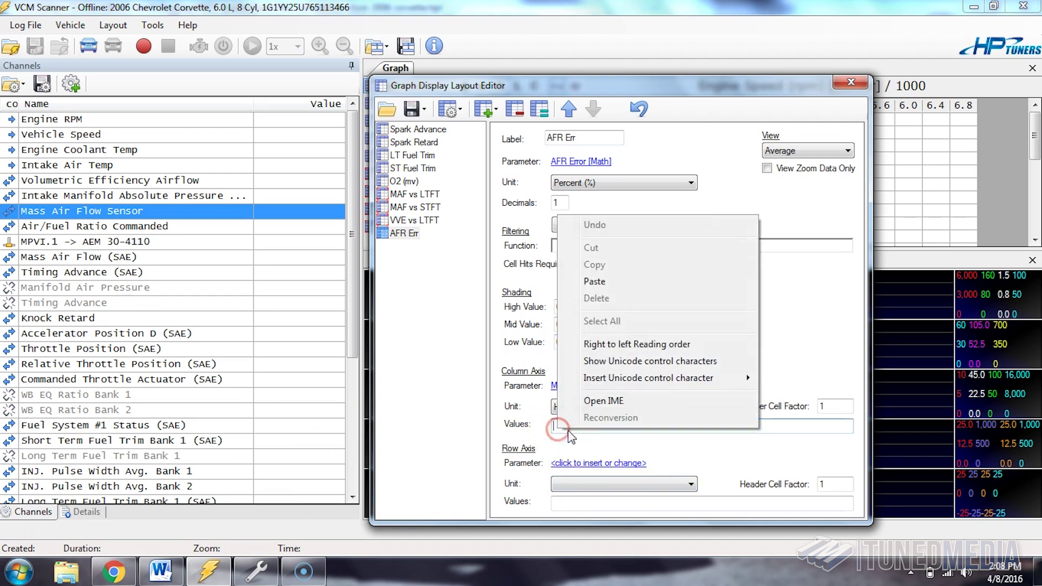
click(595, 292)
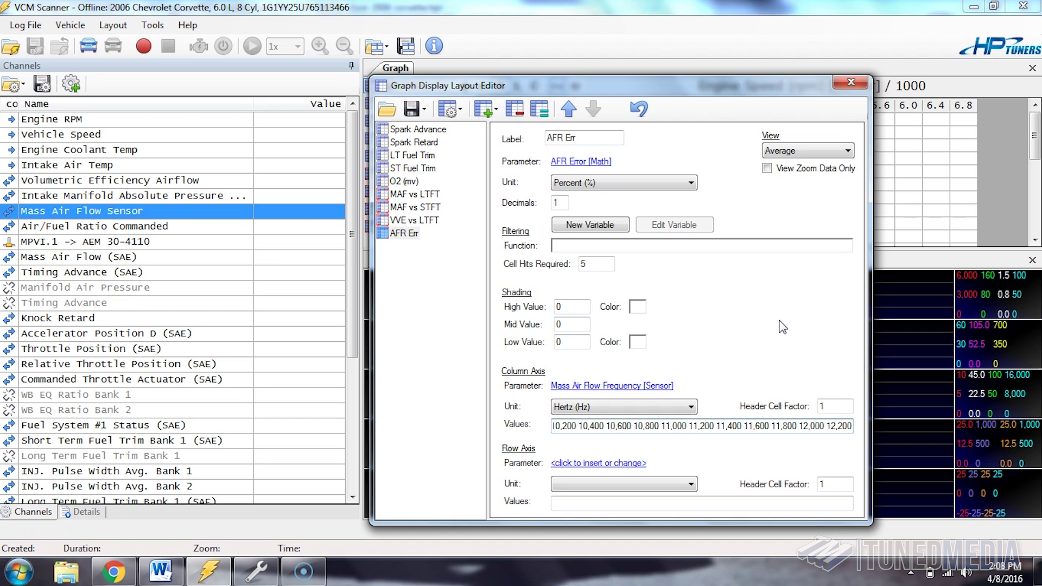
click(851, 84)
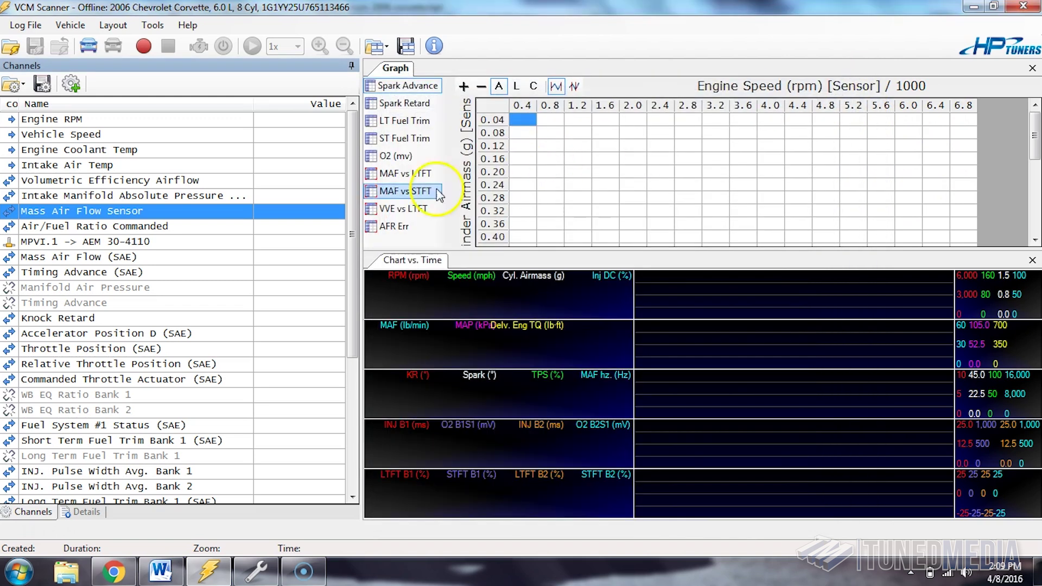
Display the AFR Err histogram and scroll across its 5800–12200 Hz frequency columns
click(401, 228)
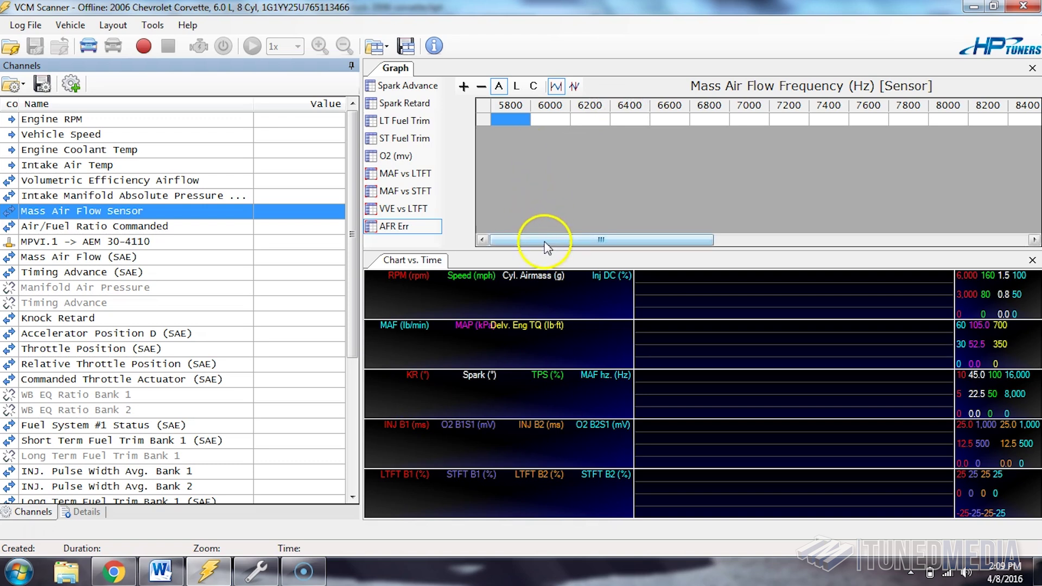
drag(544, 244, 888, 202)
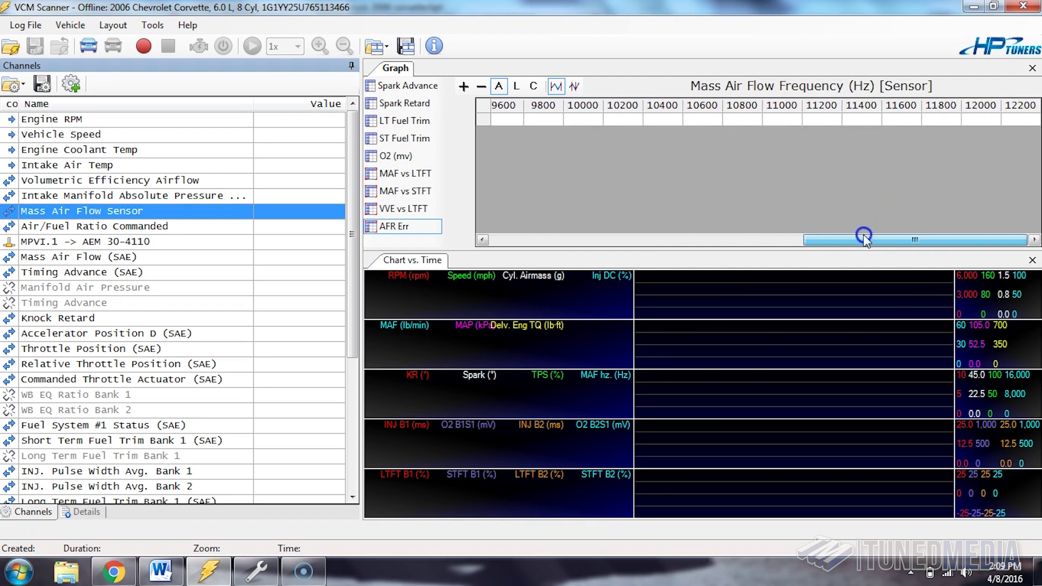
mouse_move(863, 237)
mouse_down()
mouse_move(840, 239)
mouse_move(878, 247)
mouse_move(853, 248)
mouse_up()
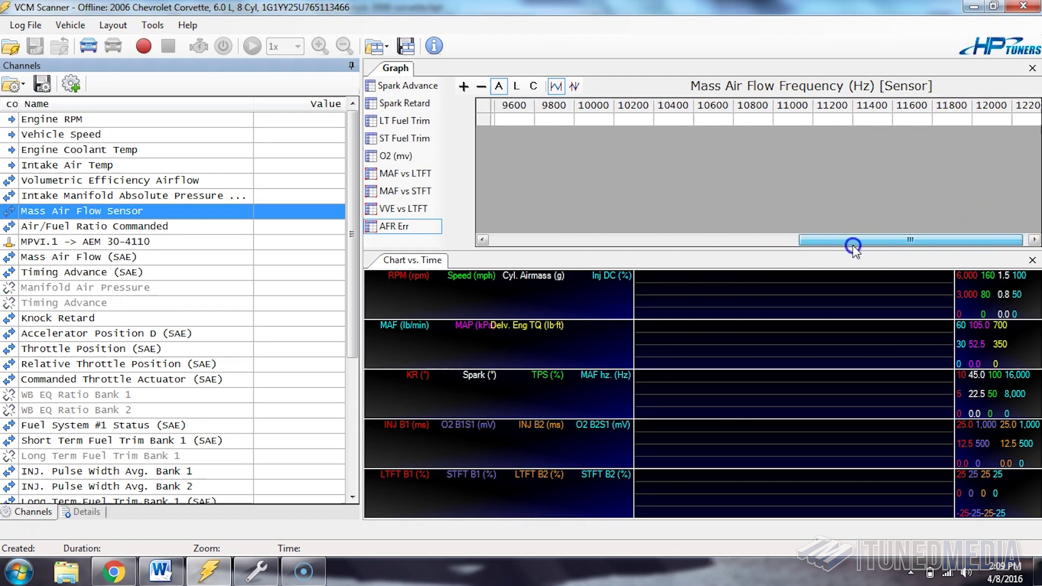